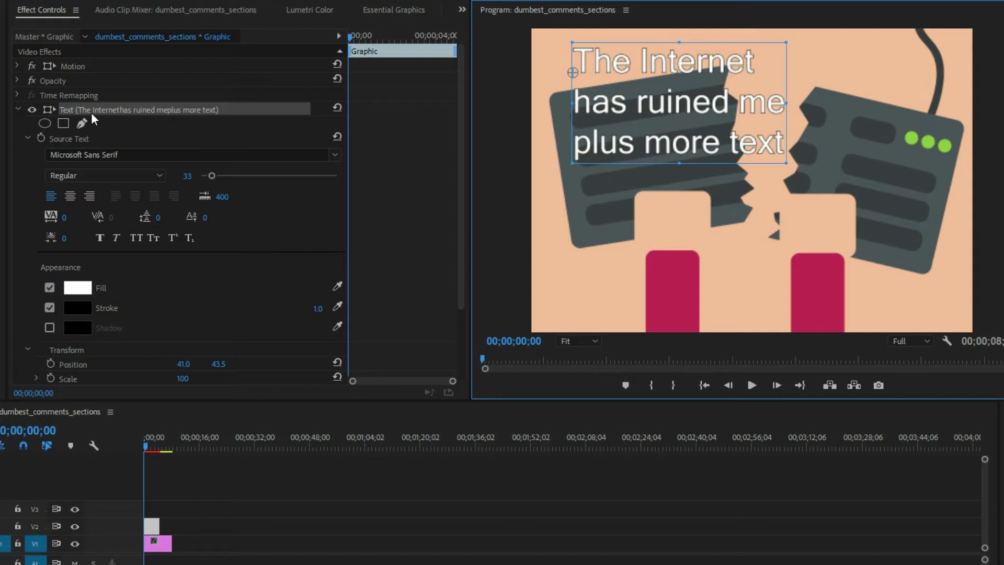
# Center-align the caption's three lines via the Source Text alignment in Effect Controls
pyautogui.click(72, 198)
pyautogui.scroll(-3, 290, 203)
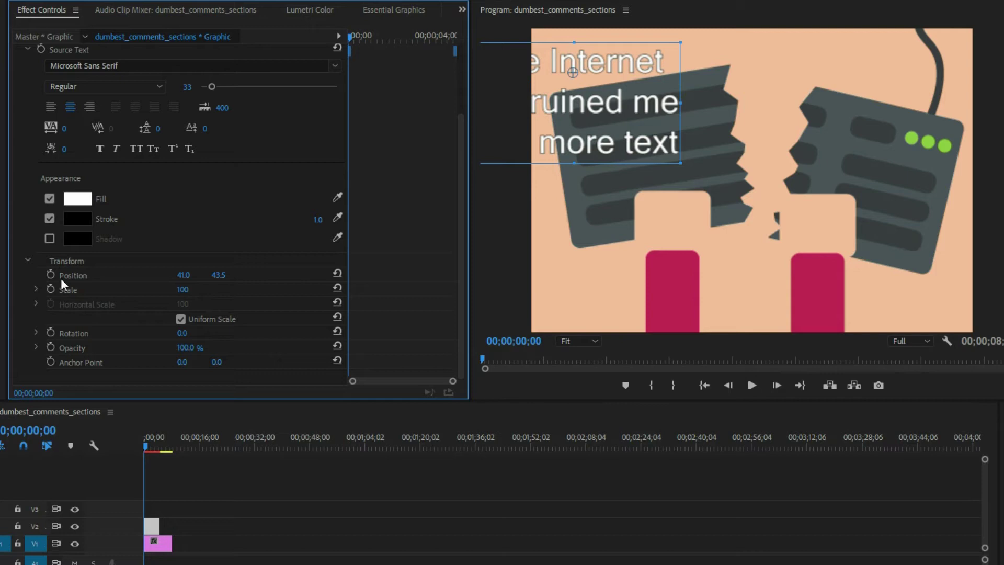
# Reset the caption's Transform Position to default so it sits fully inside the frame
pyautogui.click(338, 275)
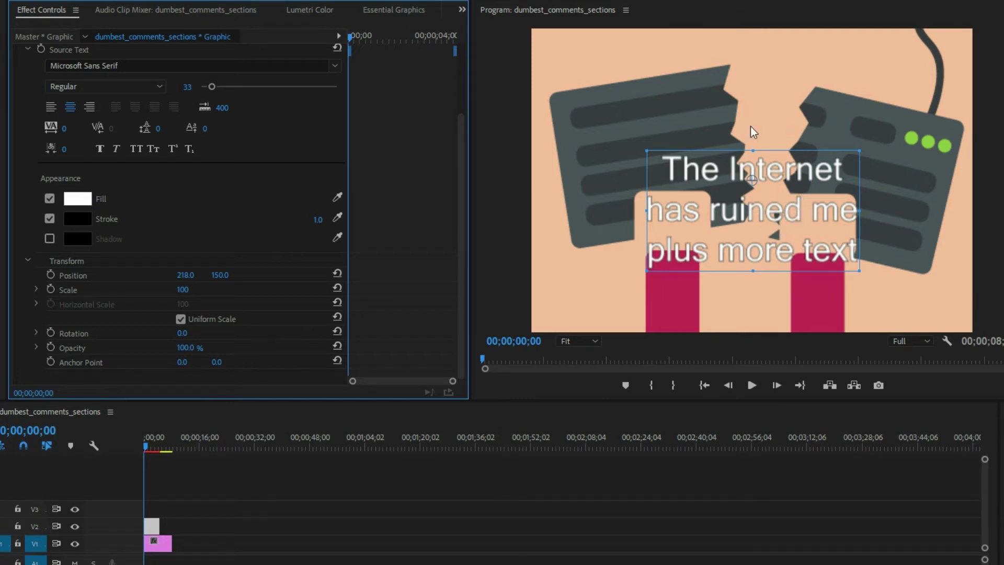
# Set the caption's Position Y to 70.0, raising it near the top of the frame
pyautogui.click(220, 274)
pyautogui.scroll(5, 222, 275)
pyautogui.scroll(5, 222, 275)
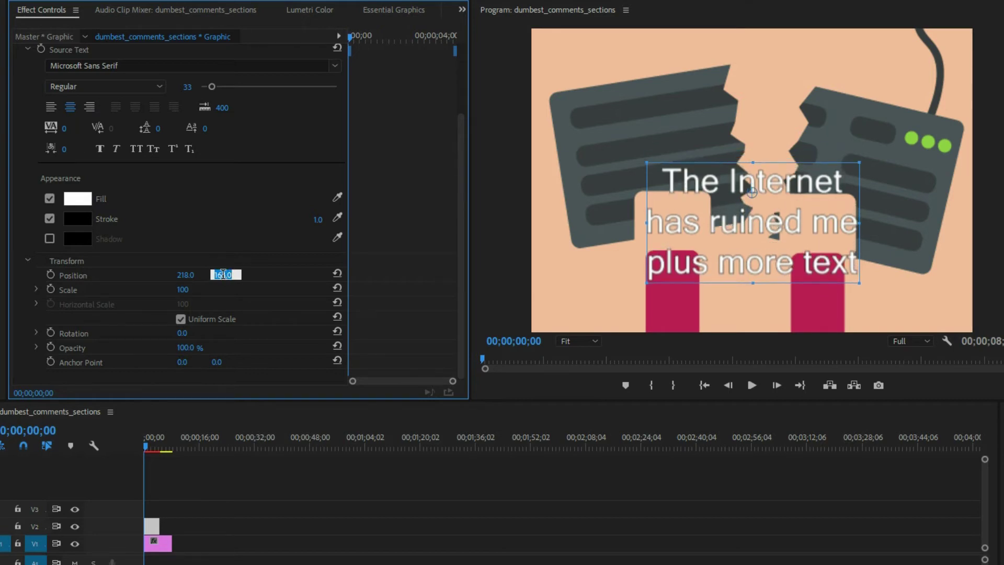
pyautogui.scroll(6, 222, 275)
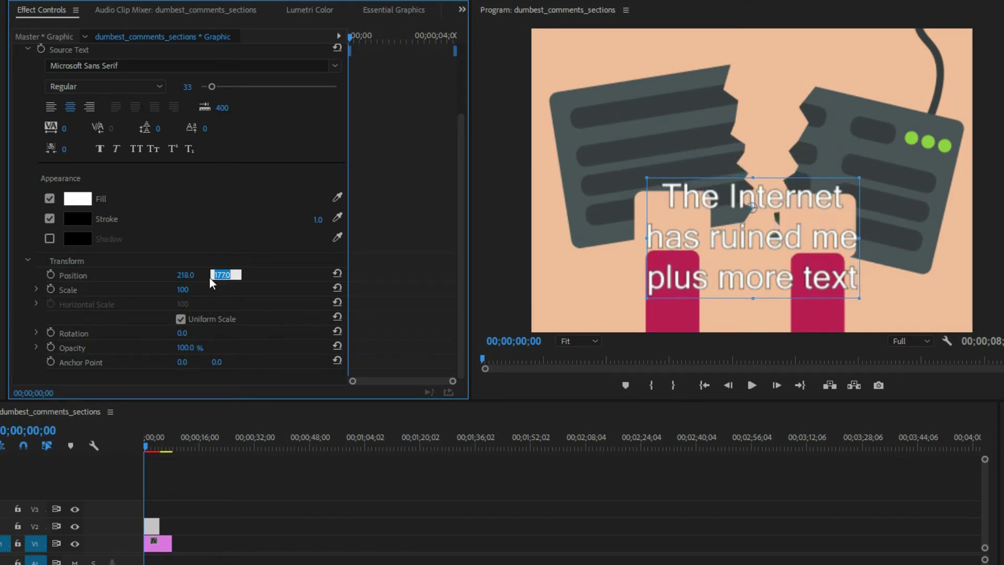
pyautogui.click(118, 279)
pyautogui.scroll(-5, 222, 274)
pyautogui.scroll(-5, 222, 274)
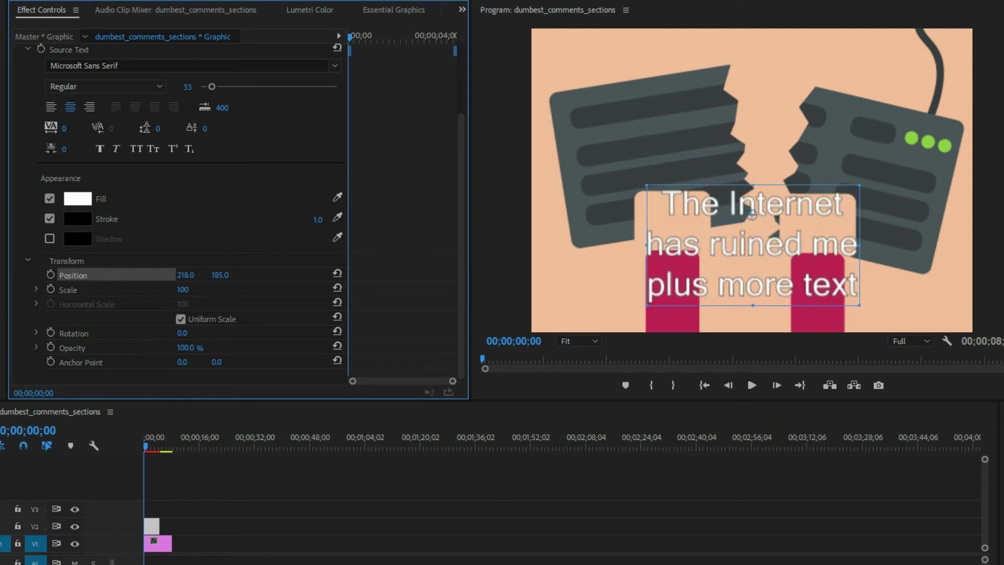
pyautogui.scroll(-5, 222, 274)
pyautogui.scroll(-5, 222, 275)
pyautogui.scroll(3, 222, 274)
pyautogui.scroll(-5, 222, 275)
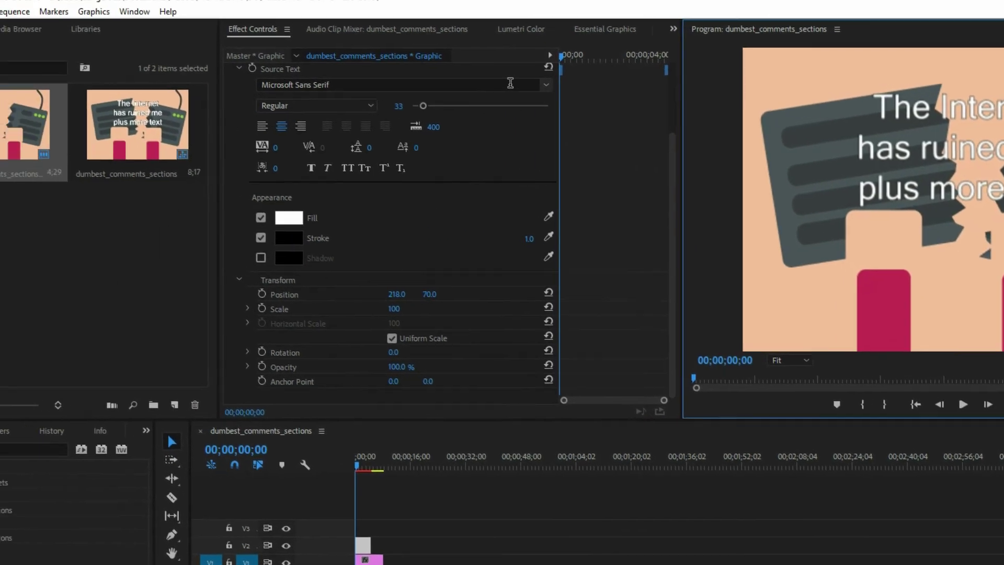
# Show the Essential Graphics panel from the Window menu
pyautogui.click(211, 18)
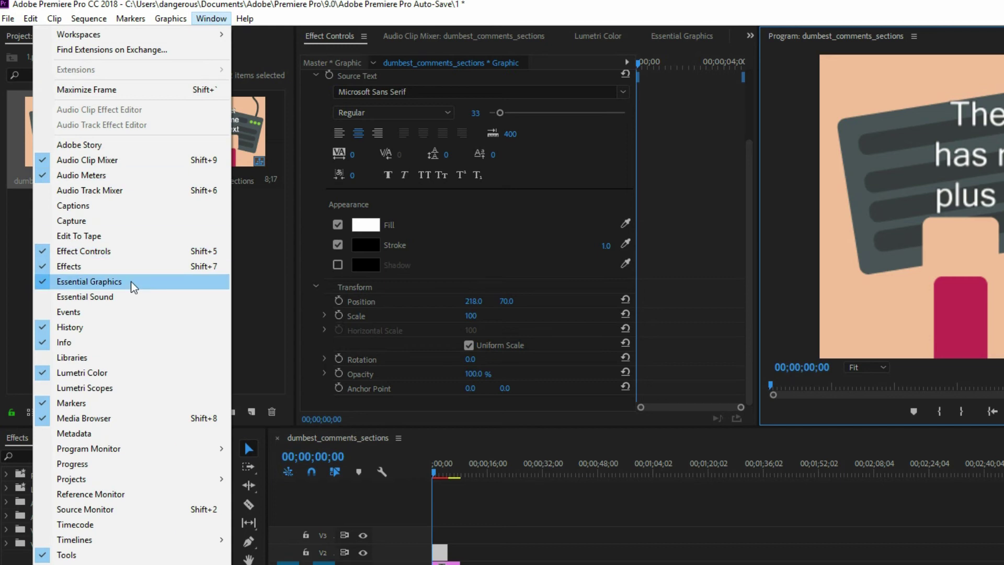
pyautogui.click(89, 281)
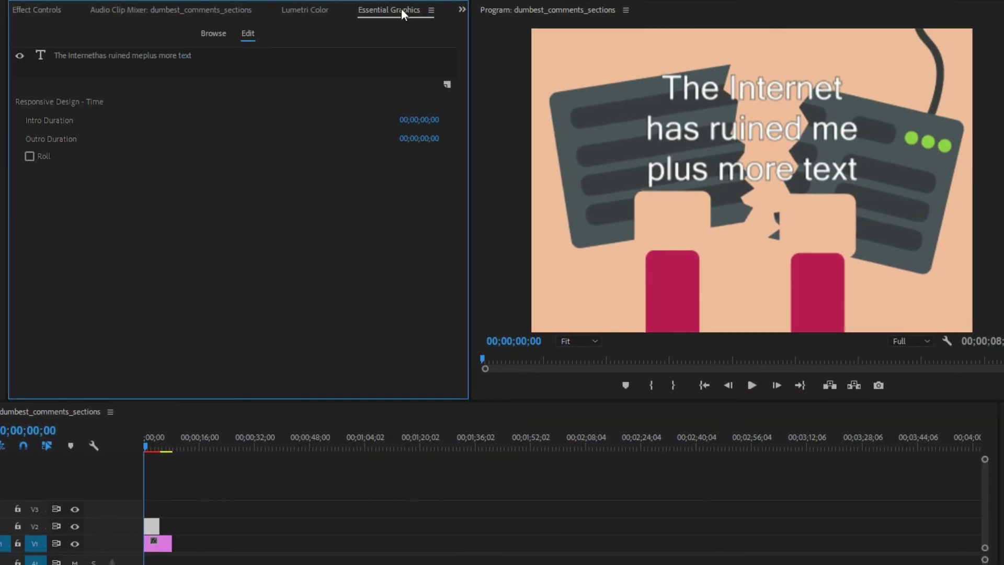
# Vertically center the caption's text layer in the frame and nudge it one pixel left
pyautogui.click(661, 139)
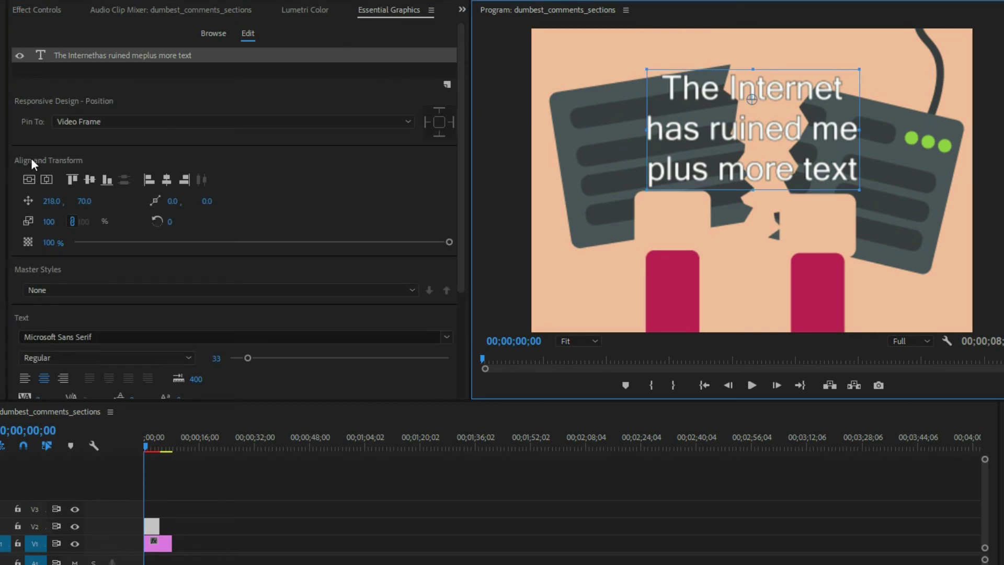
pyautogui.click(33, 178)
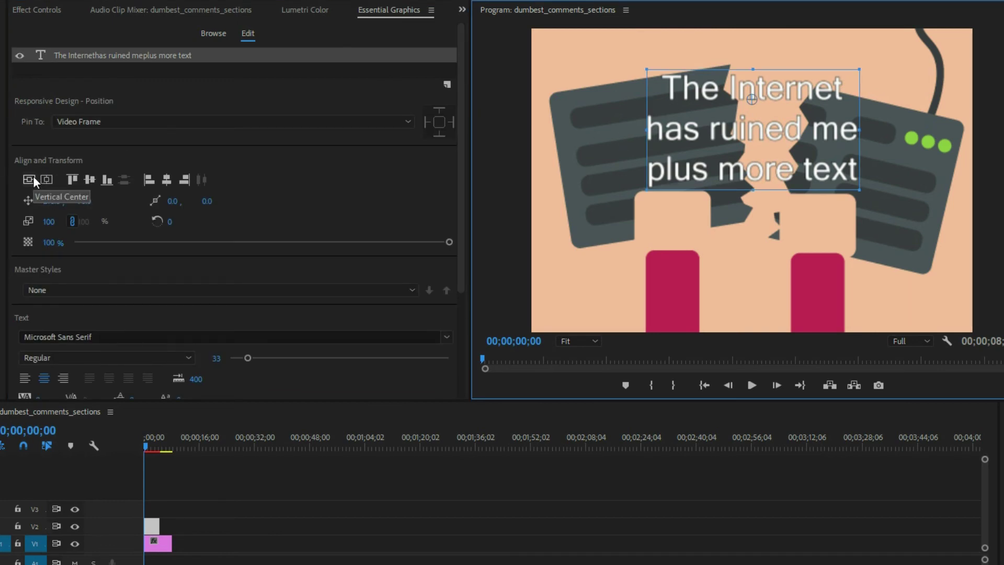
pyautogui.press('Left')
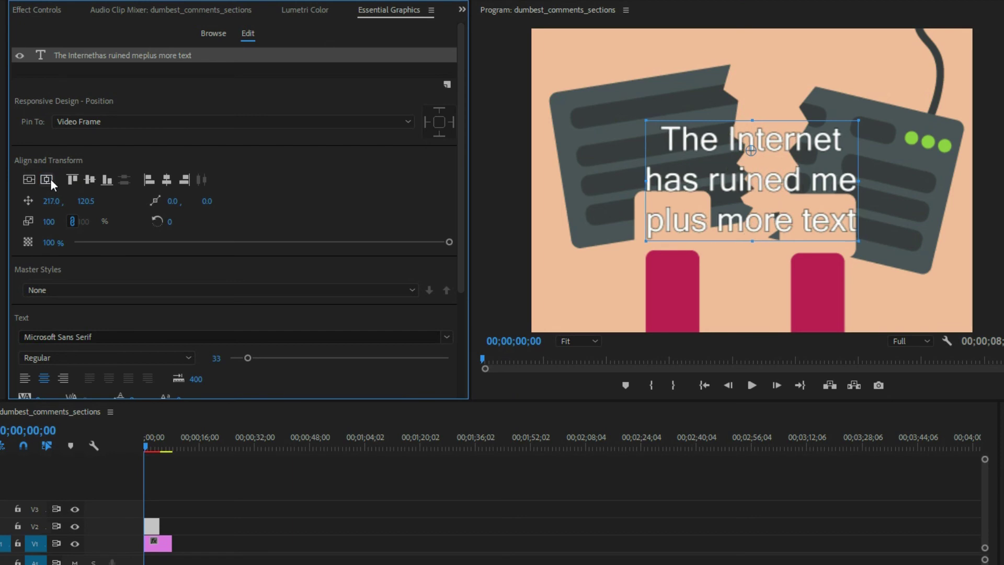